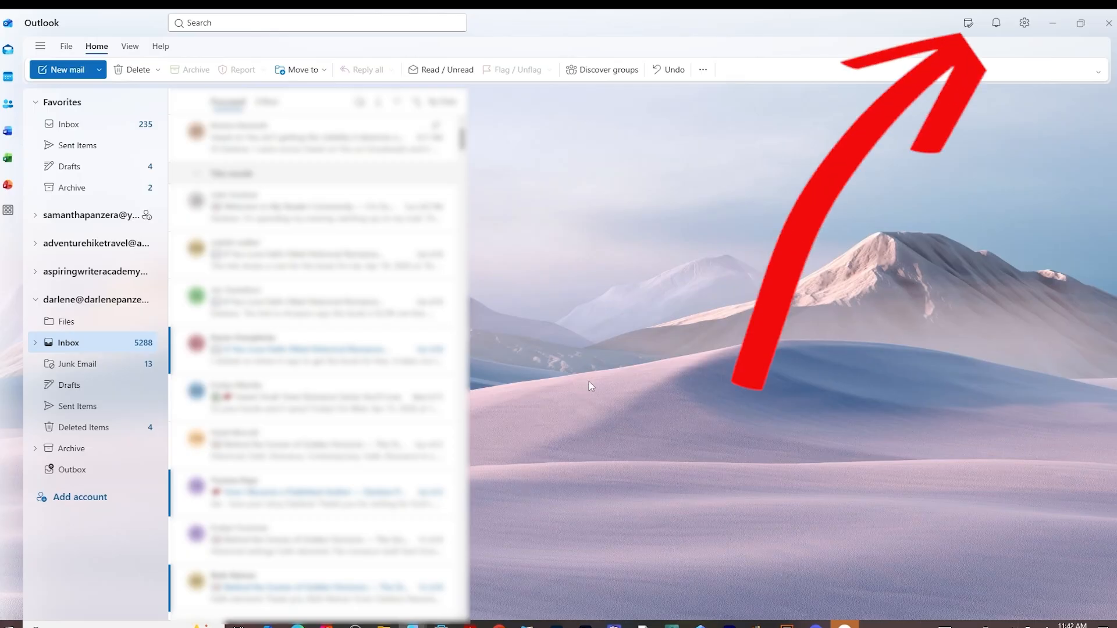
Open the account signature settings and select the author's own-domain e-mail account for the signature
left_click(1026, 26)
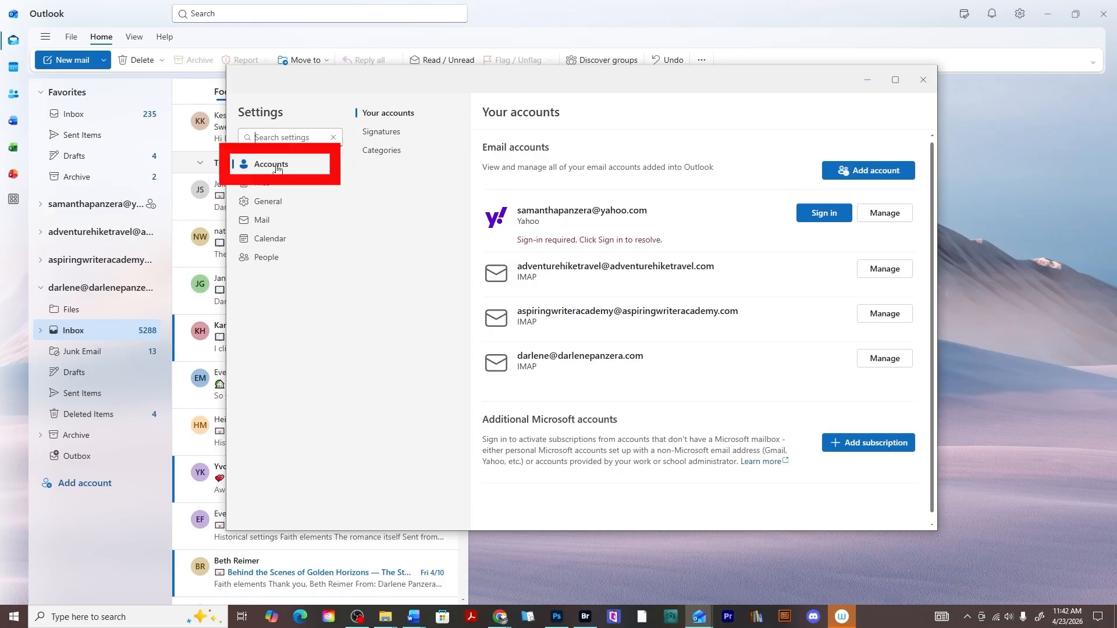
left_click(384, 133)
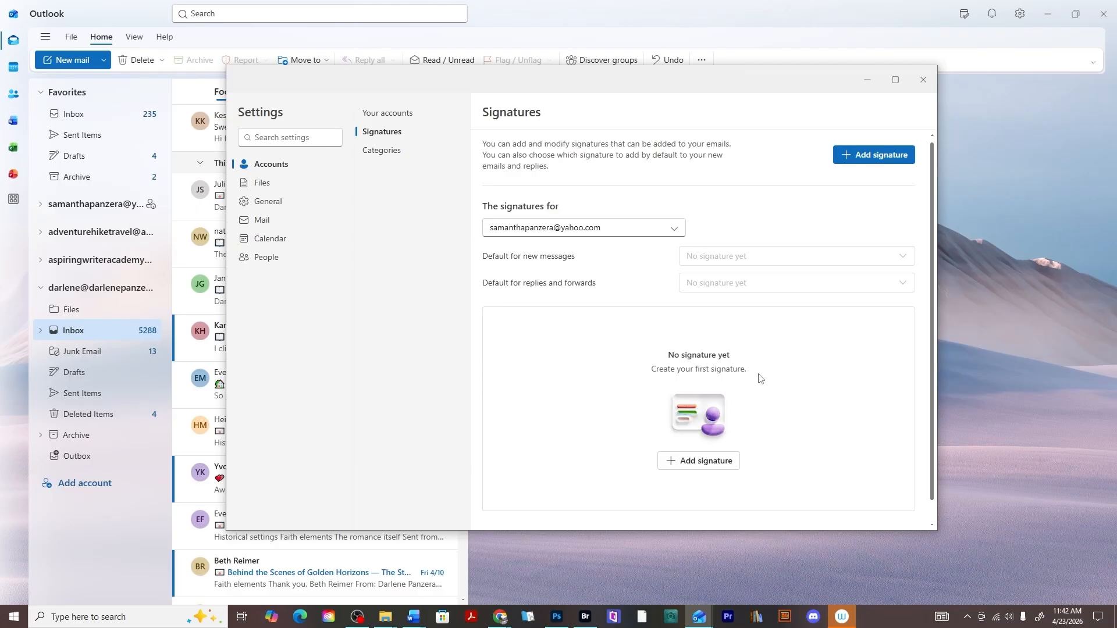
left_click(670, 233)
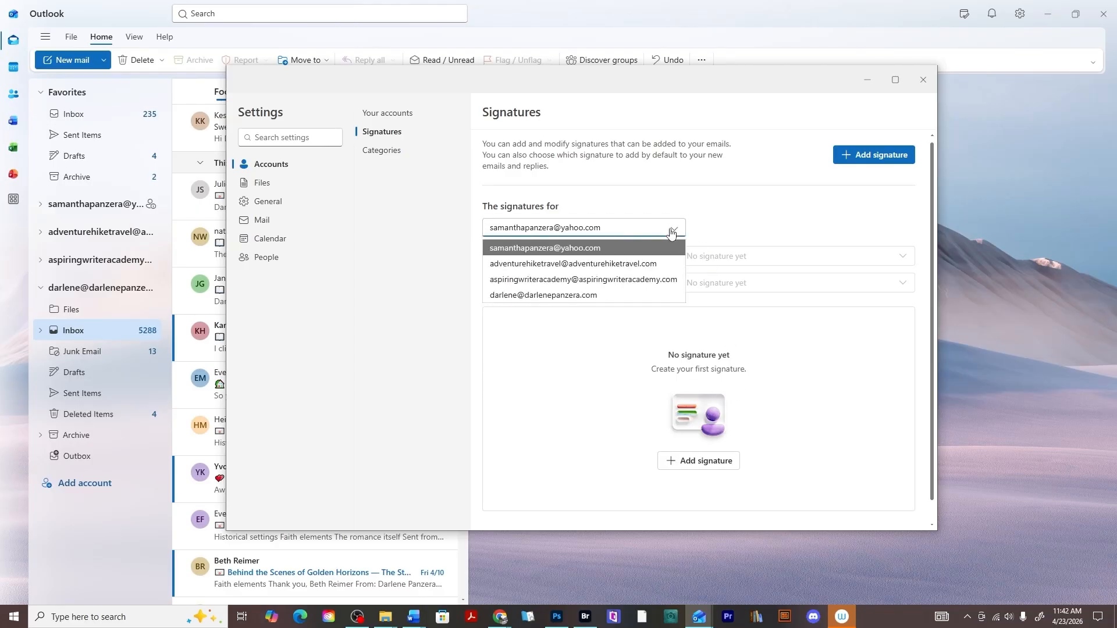
left_click(603, 296)
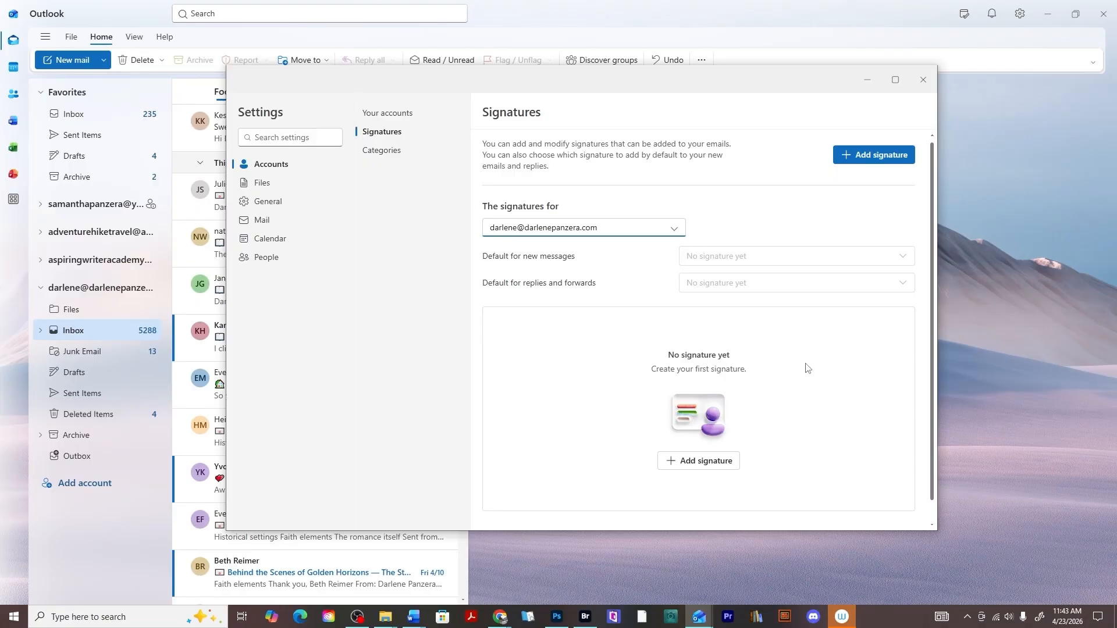
Create a new signature for this account, name it with the author's full name, and show the remaining text formatting options
left_click(676, 464)
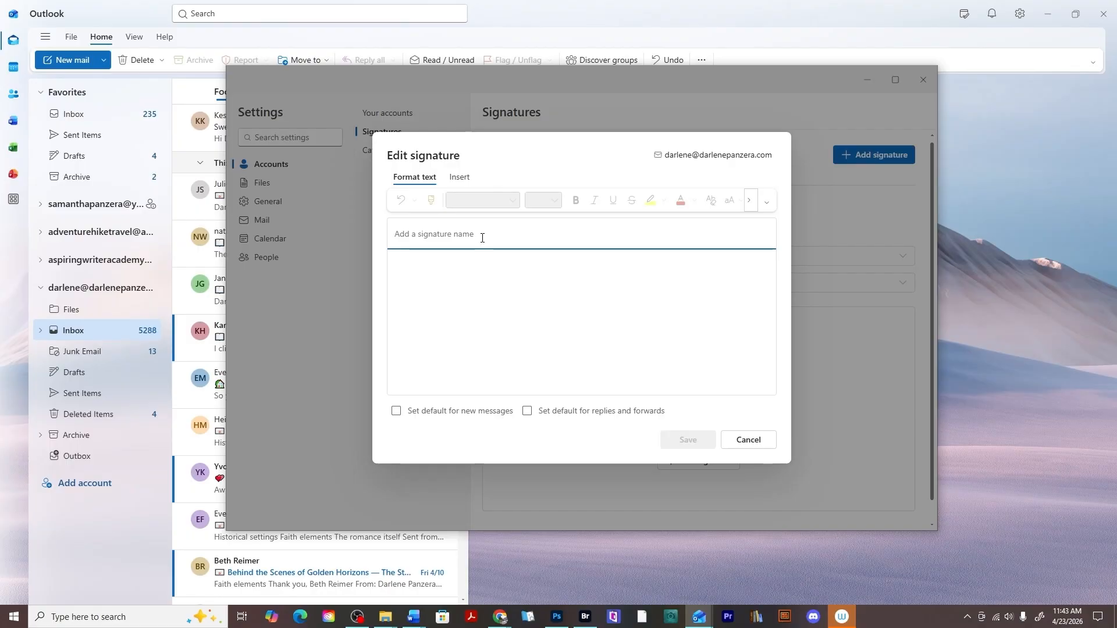
type("Darlene Panzera")
left_click(465, 267)
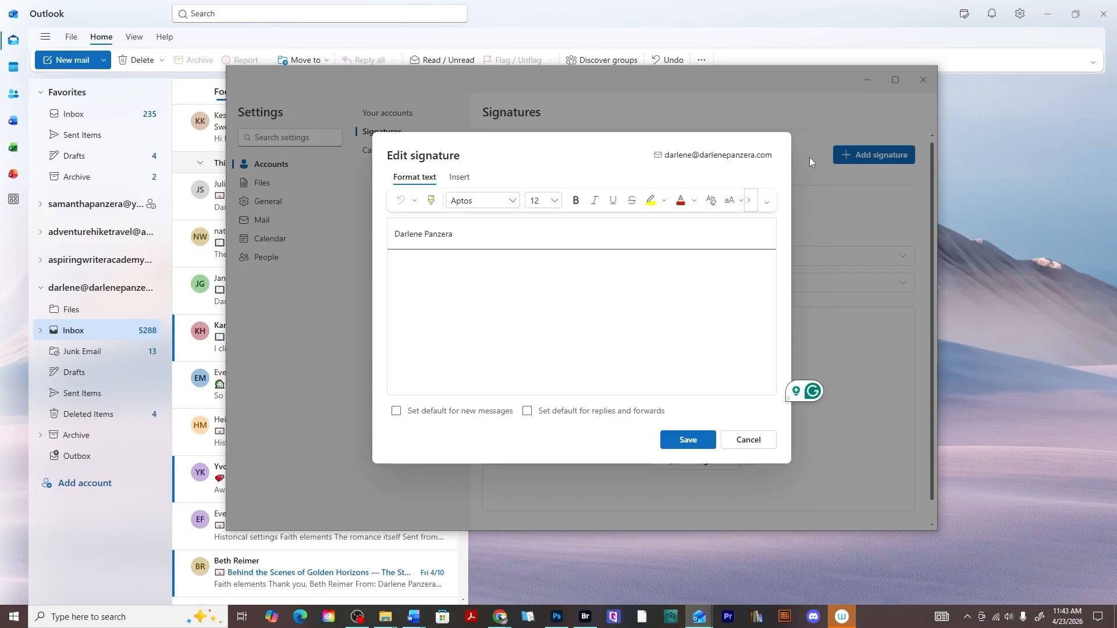
left_click(751, 201)
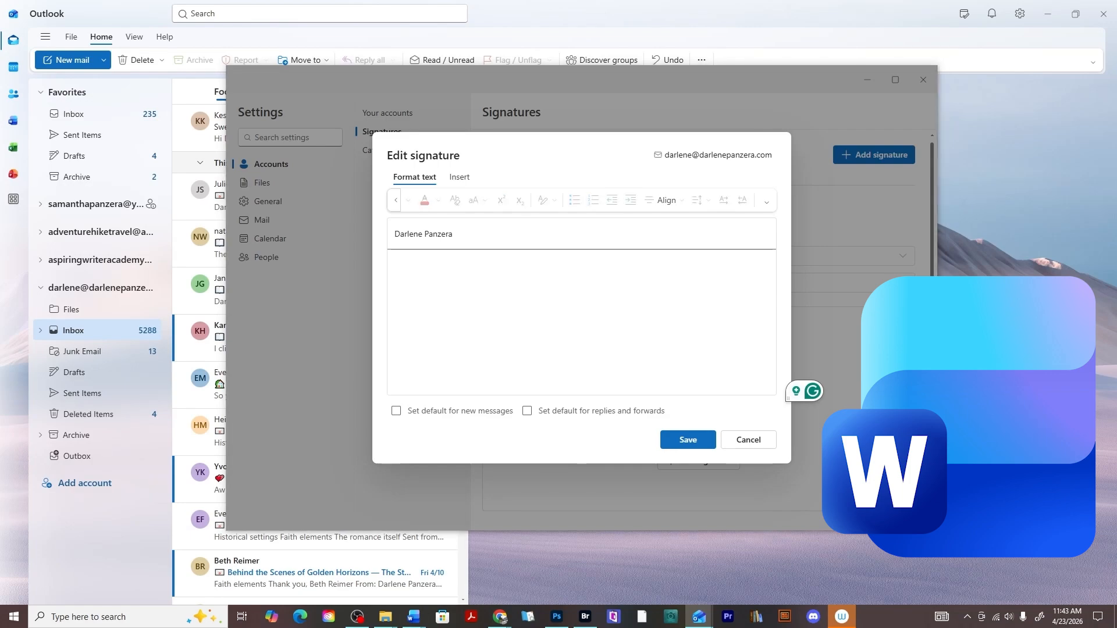
Switch to the blank Word document, maximize its window, and insert a table with two columns and one row
left_click_drag(1116, 232, 505, 12)
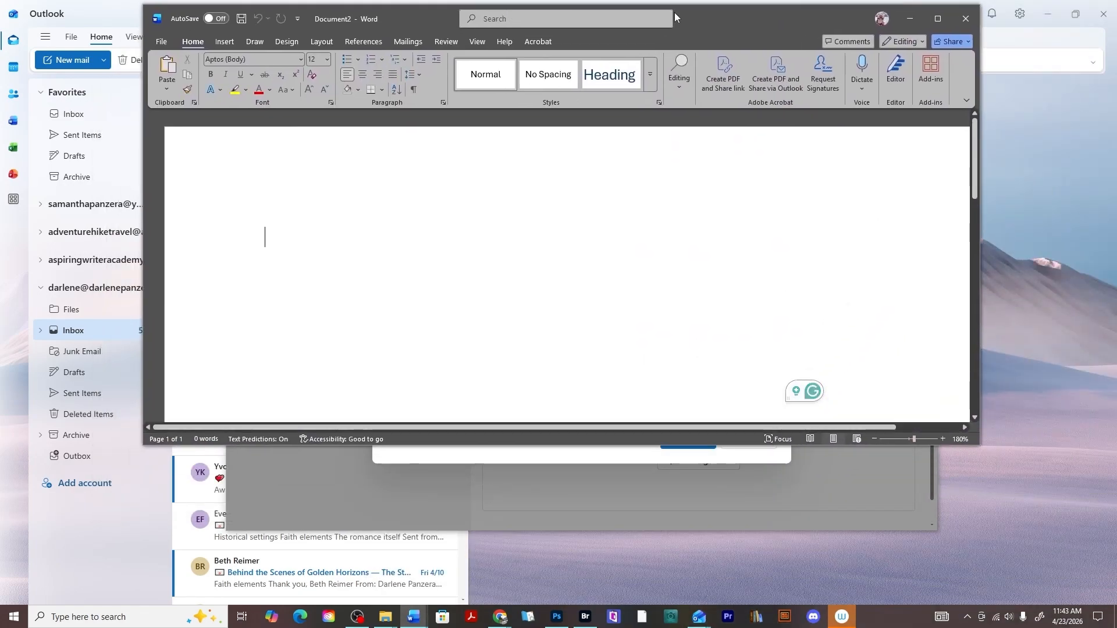
left_click(934, 21)
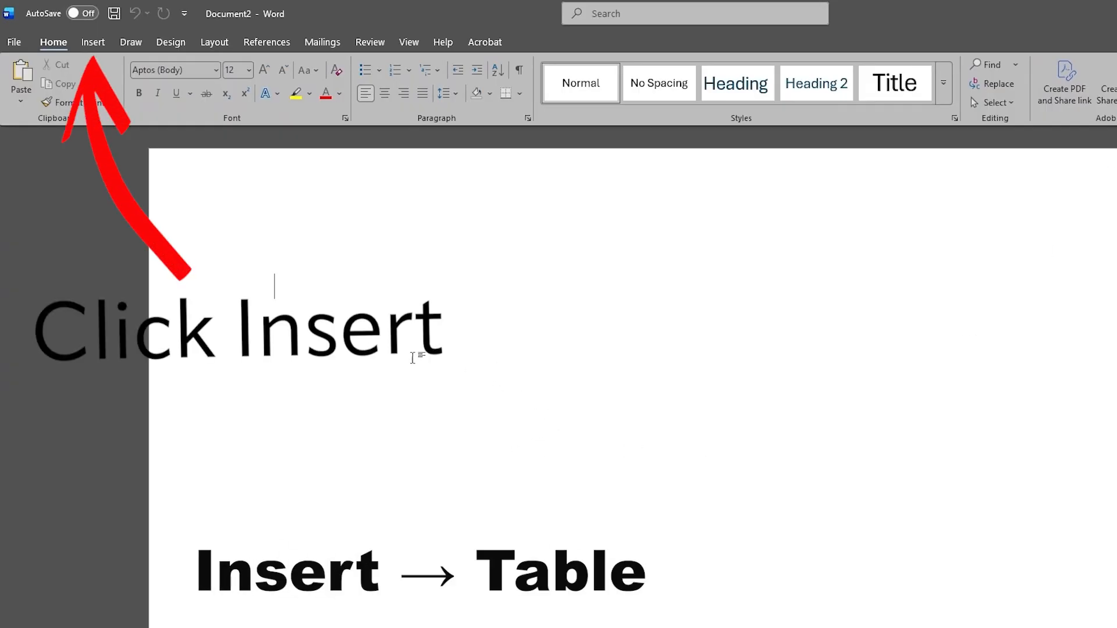
left_click(97, 47)
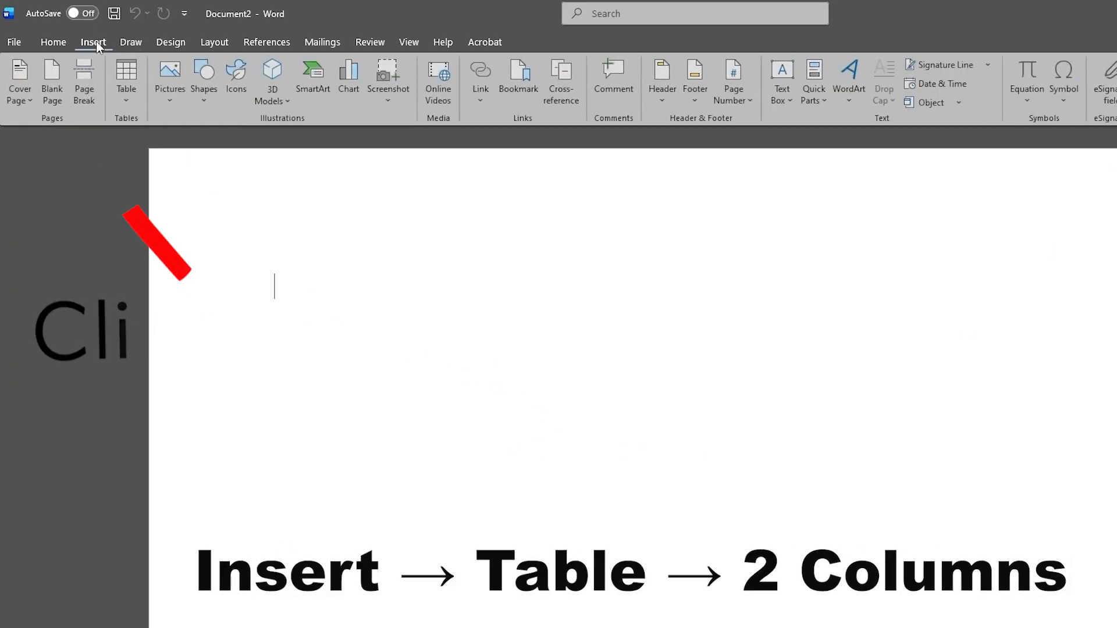
left_click(129, 76)
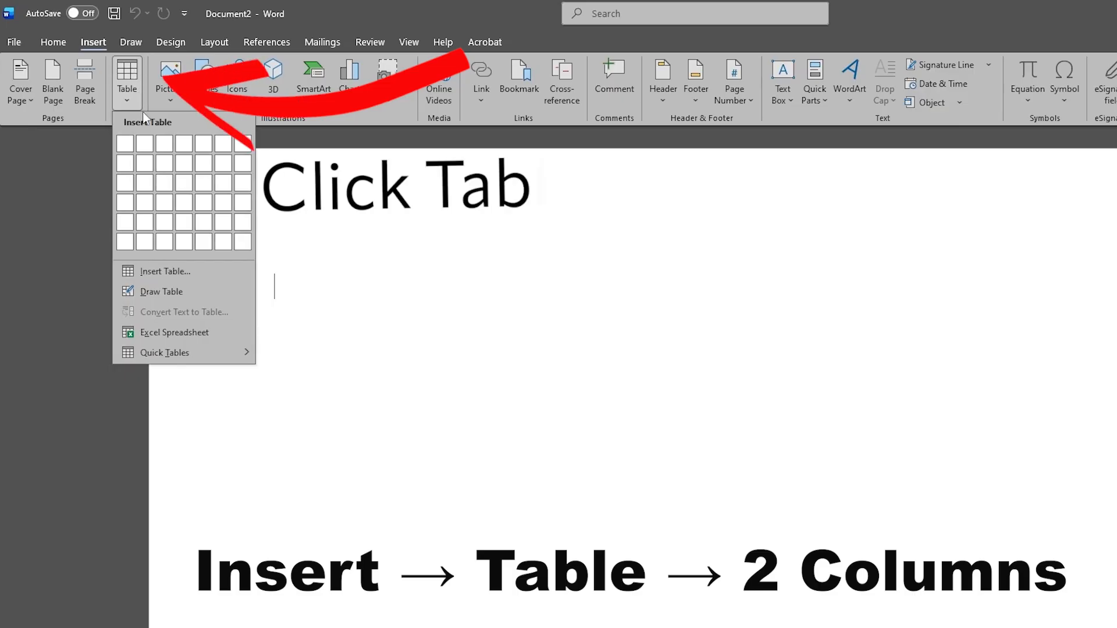
left_click(144, 146)
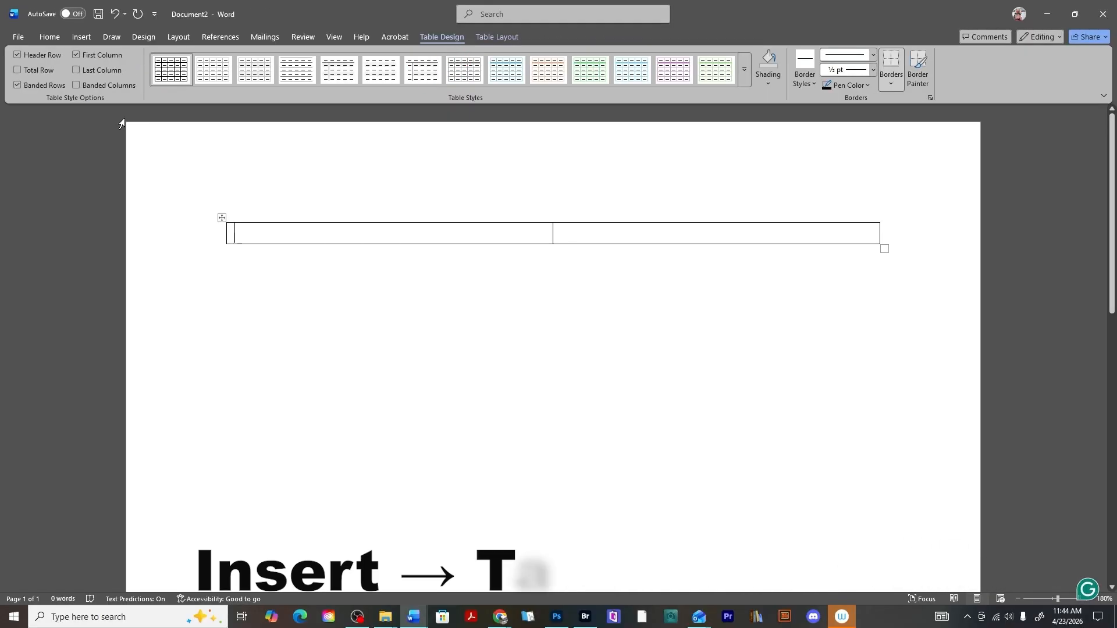
Insert the round portrait picture with the vertical line from the device's "email signature" folder into the table's left cell
left_click(82, 36)
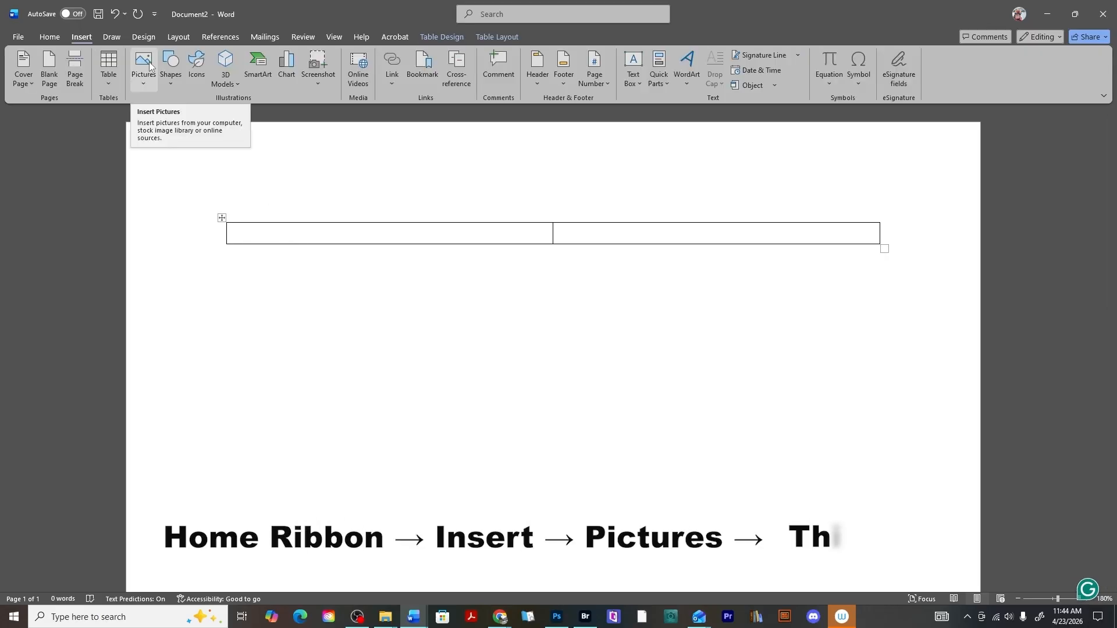
left_click(144, 74)
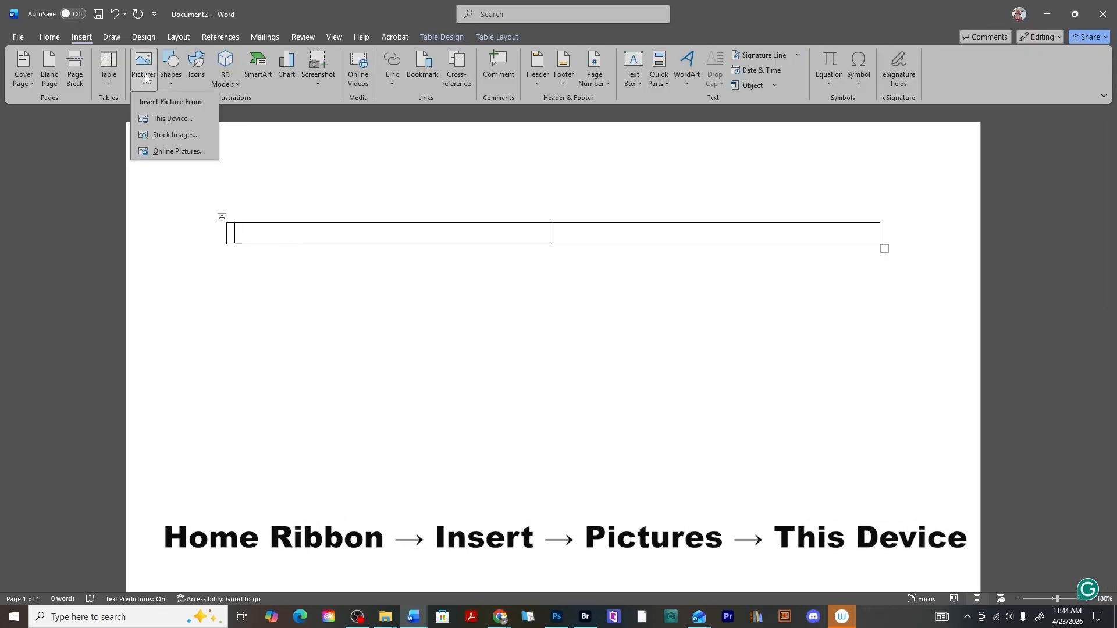
left_click(173, 119)
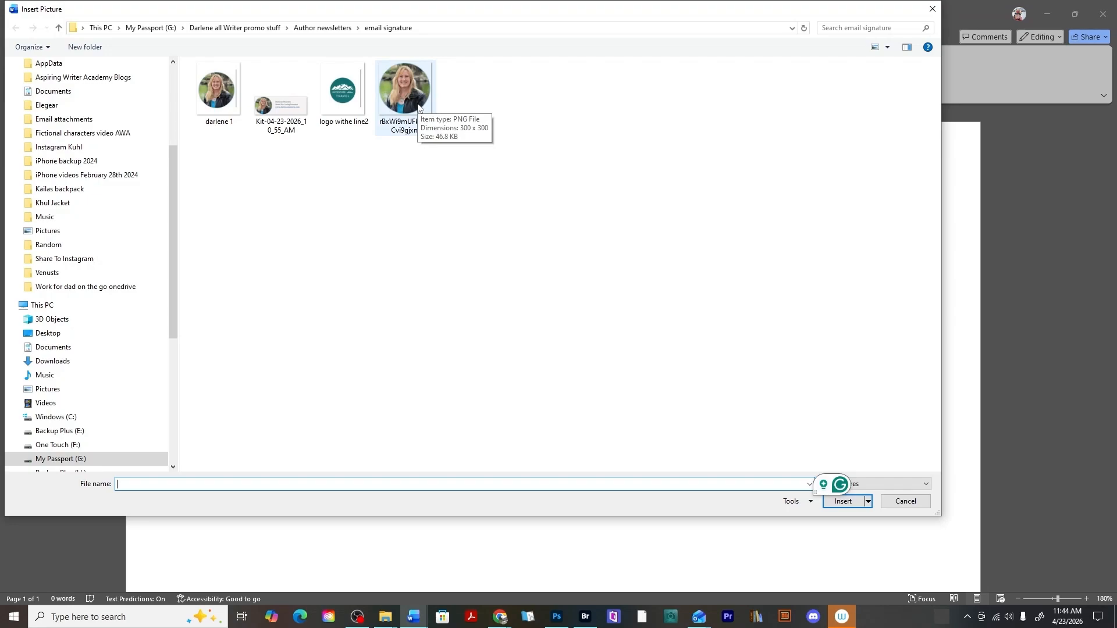
left_click(227, 89)
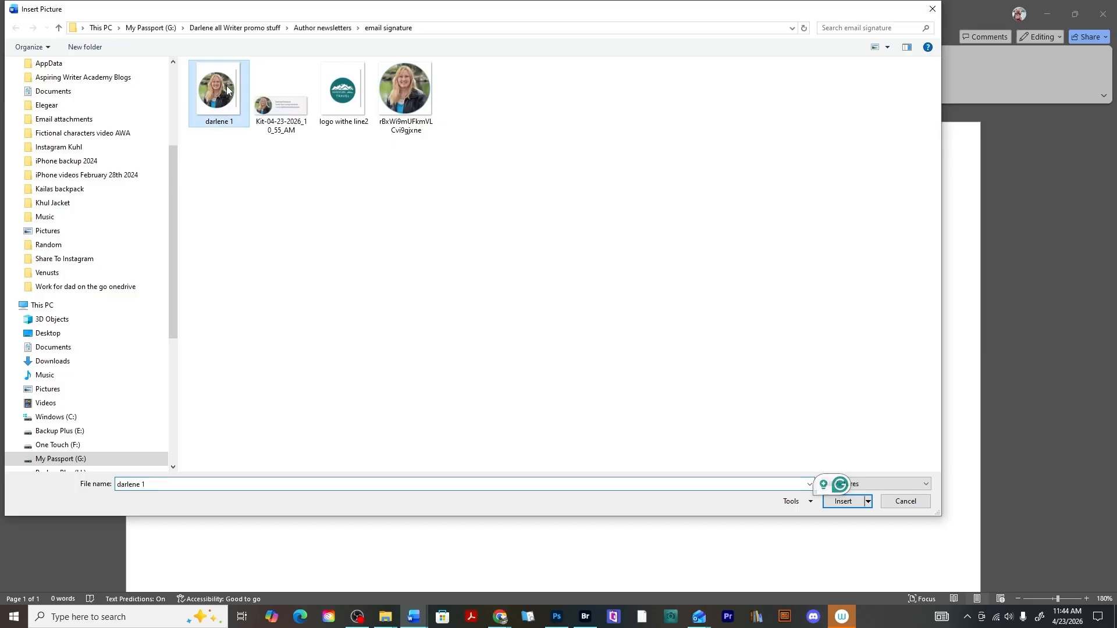
left_click(846, 504)
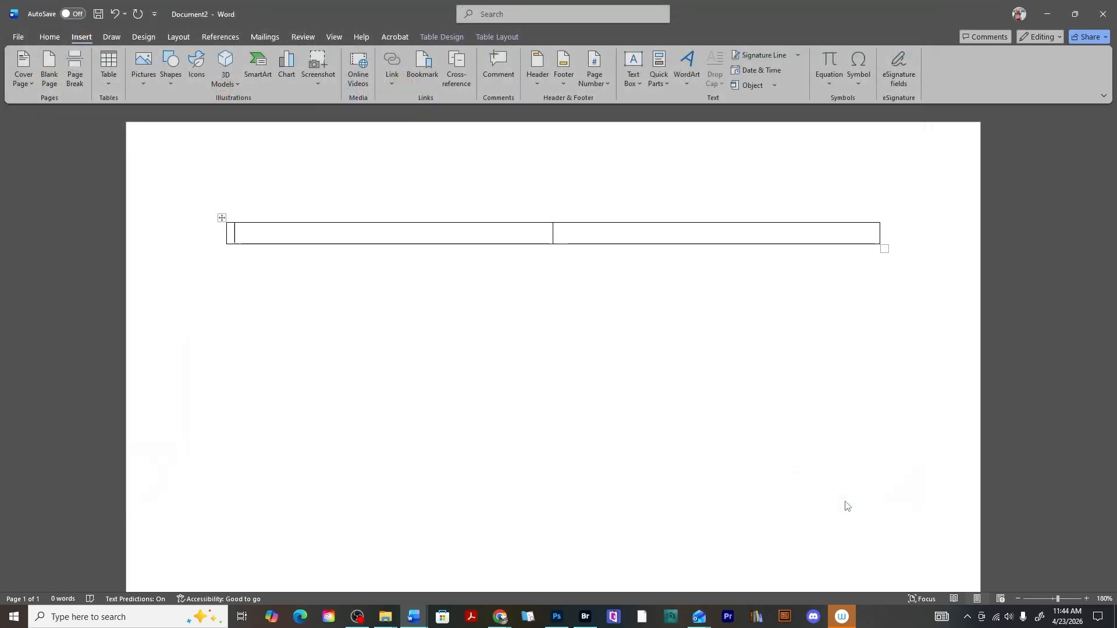
left_click(466, 336)
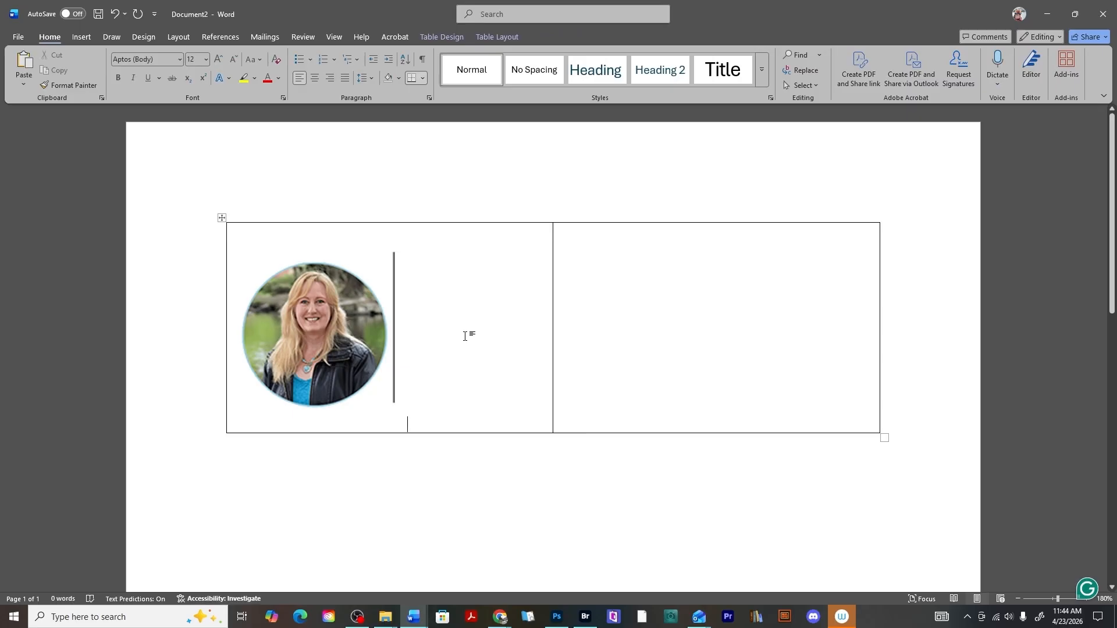
Narrow the table's left column until its border sits against the vertical line beside the portrait
left_click_drag(553, 340, 403, 341)
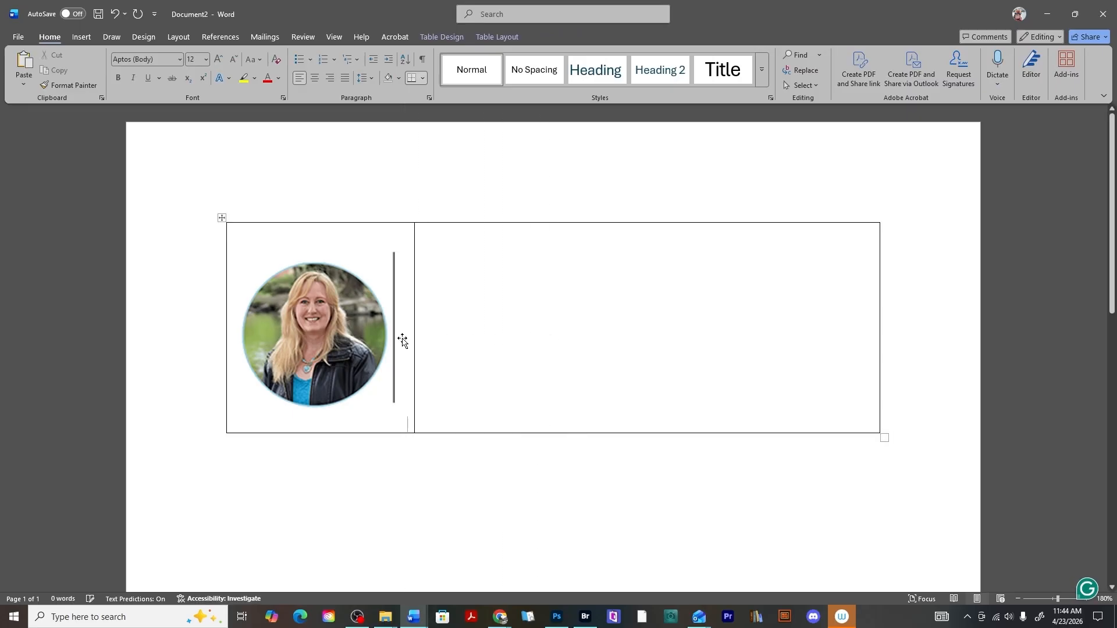
left_click(415, 331)
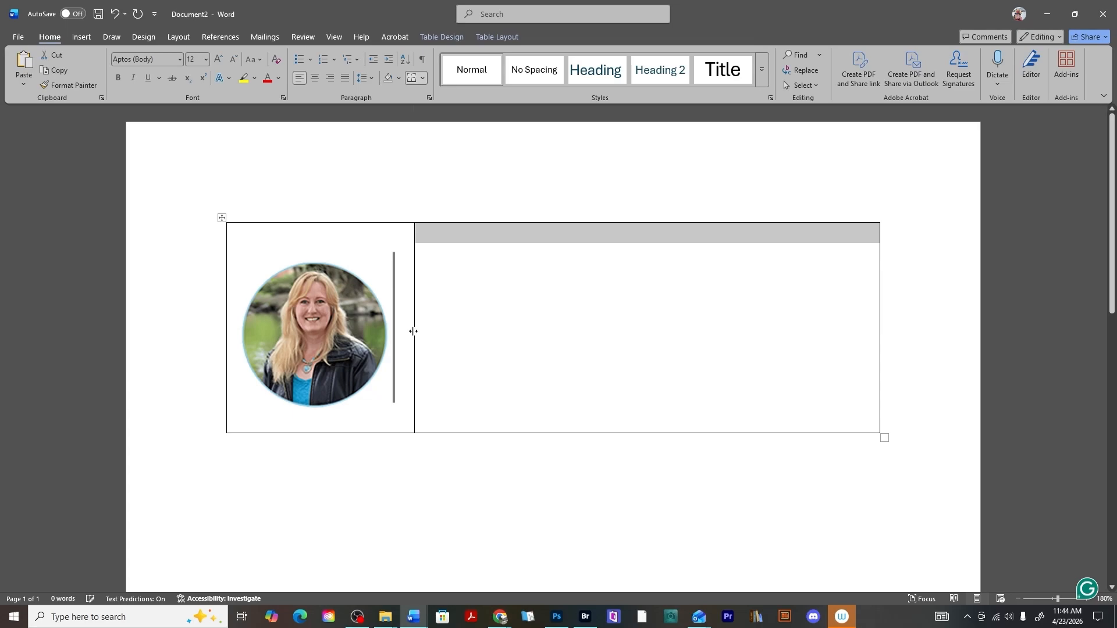
left_click_drag(413, 331, 395, 333)
Fill the right cell with the author's full name, the tagline "Sweet Fun-Loving Romance" and the author's website address on separate lines
left_click(479, 353)
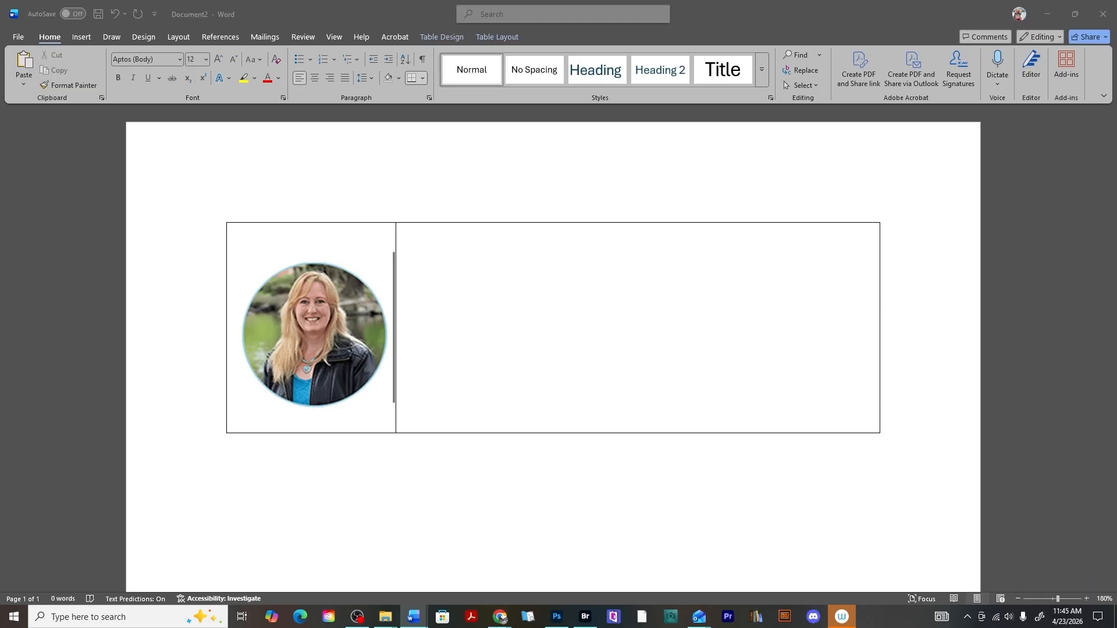
left_click(621, 302)
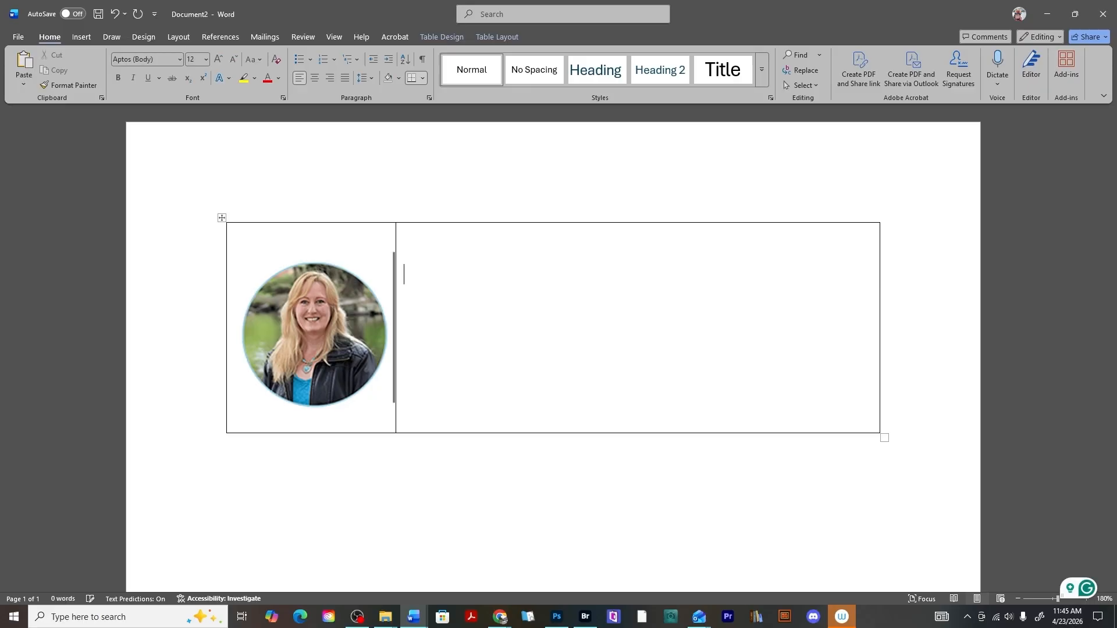
type("Darlene Panzera Sweet Fun-Loving Romance www.darlenepanzera.com")
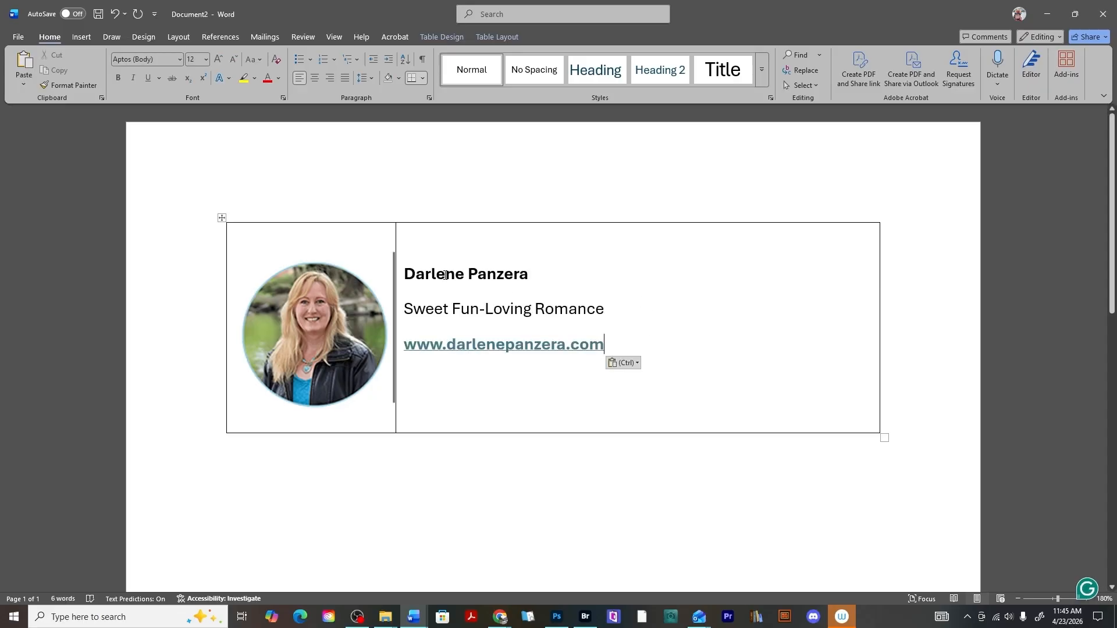
Add an empty line above the author's name to move the signature text down beside the portrait
left_click(400, 274)
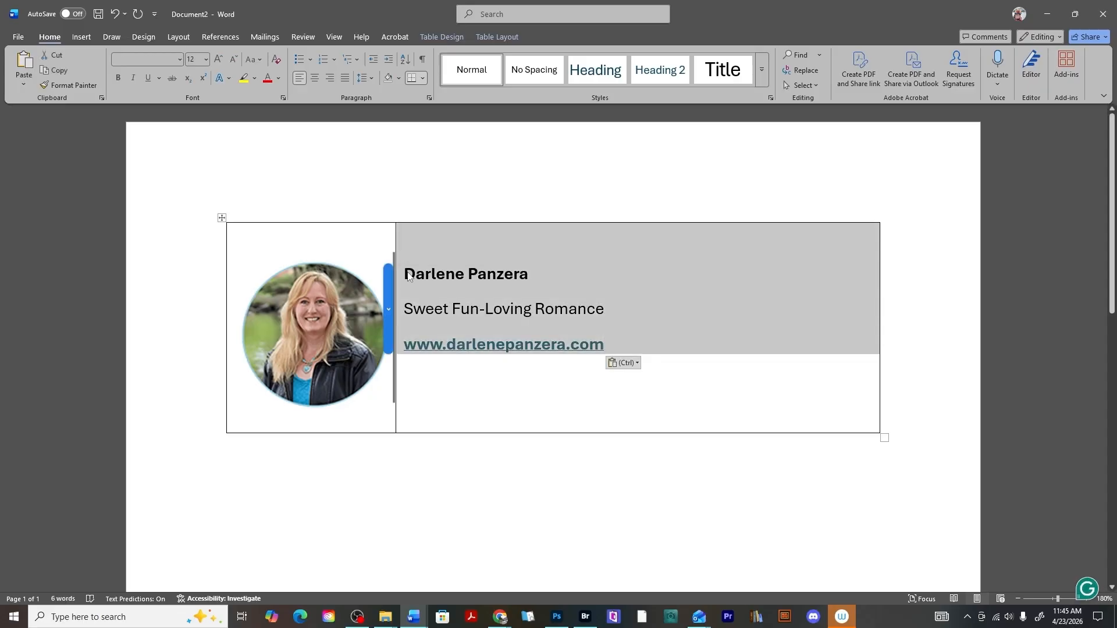
left_click(409, 273)
key("Return")
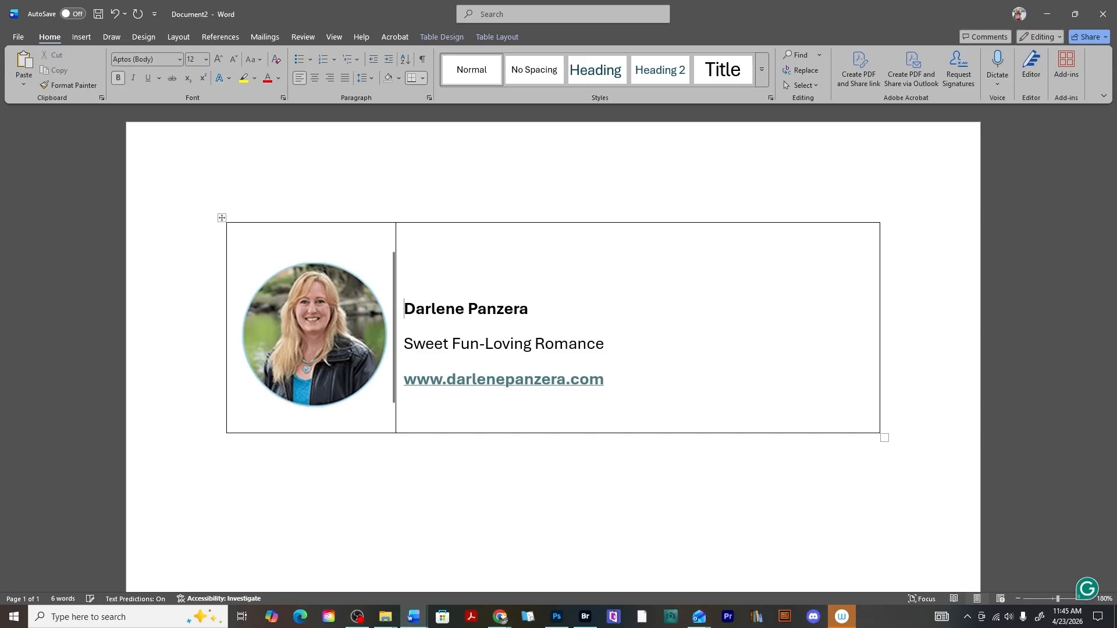
key("BackSpace")
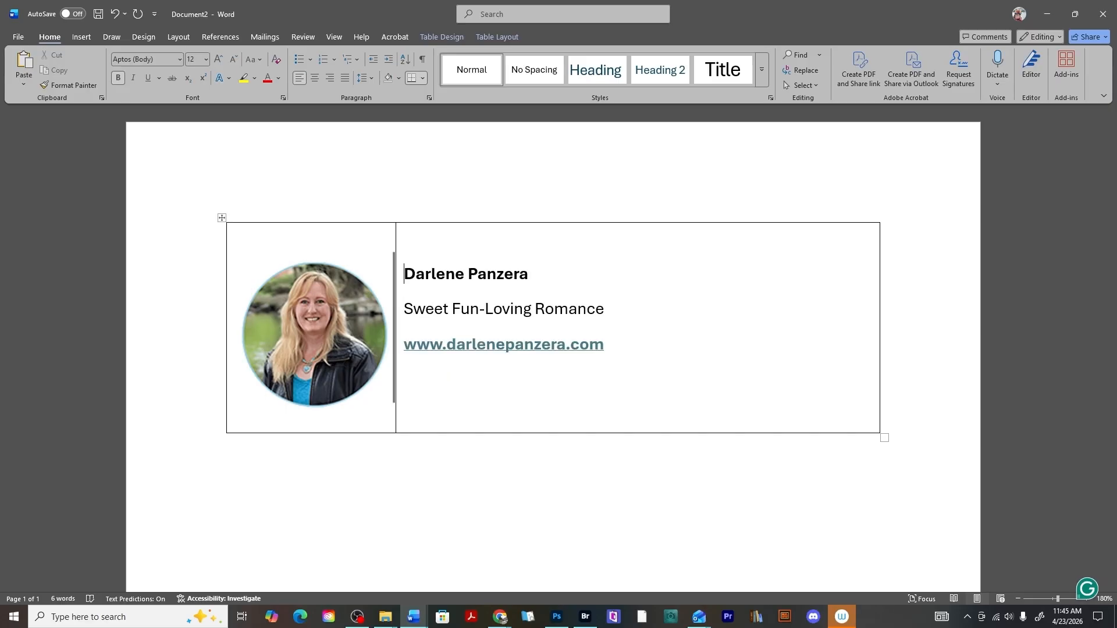
key("Return")
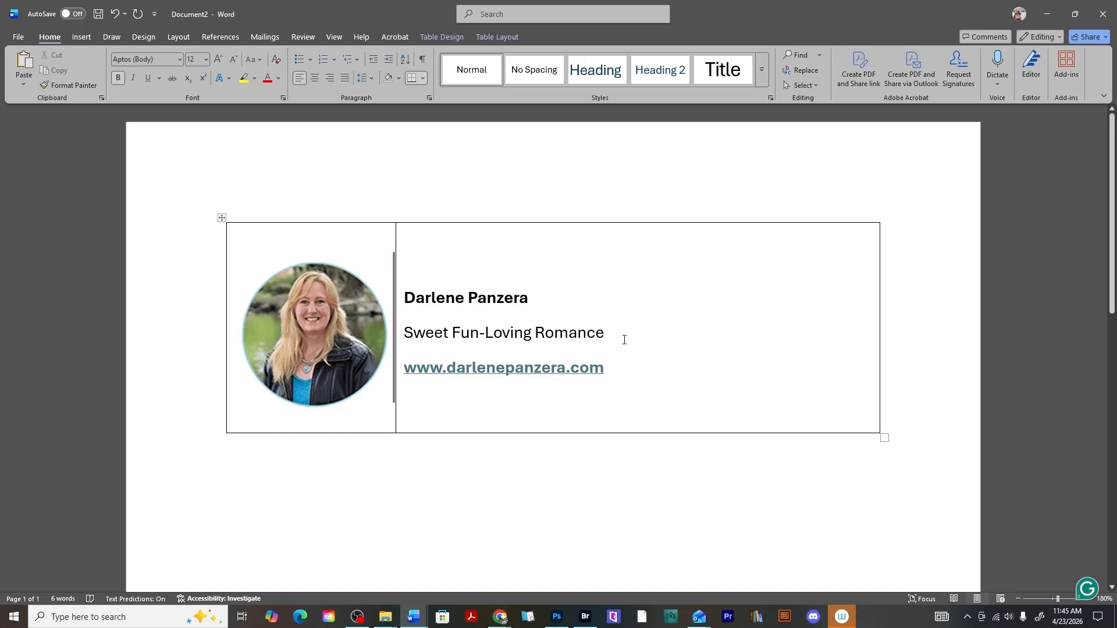
Change the font color of the author's name and the tagline to a dark gray theme color
left_click_drag(623, 334, 407, 296)
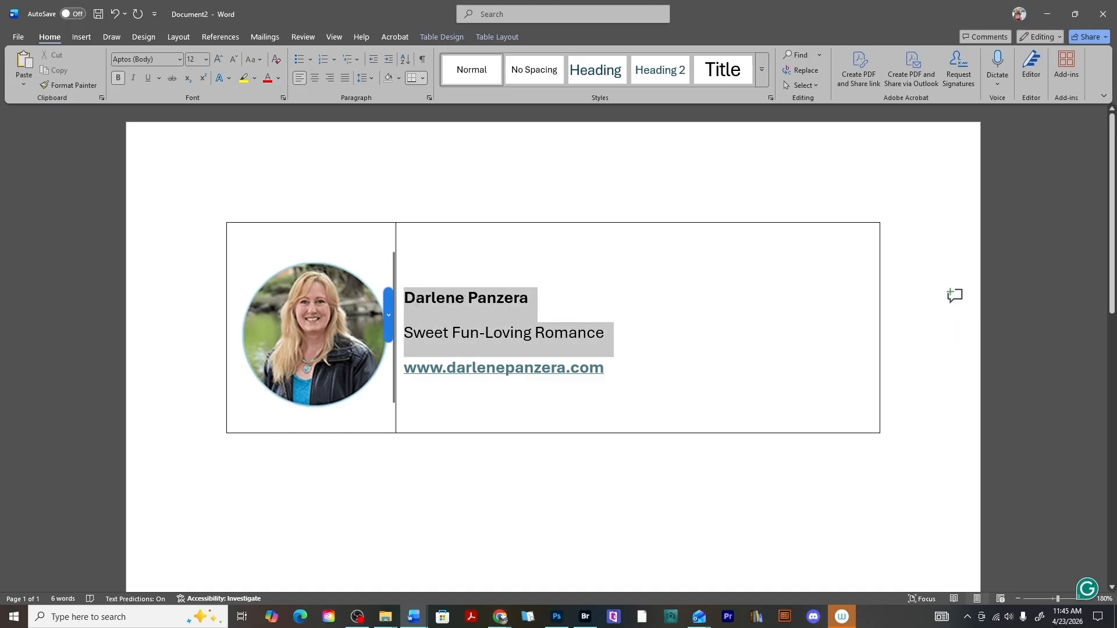
left_click(279, 78)
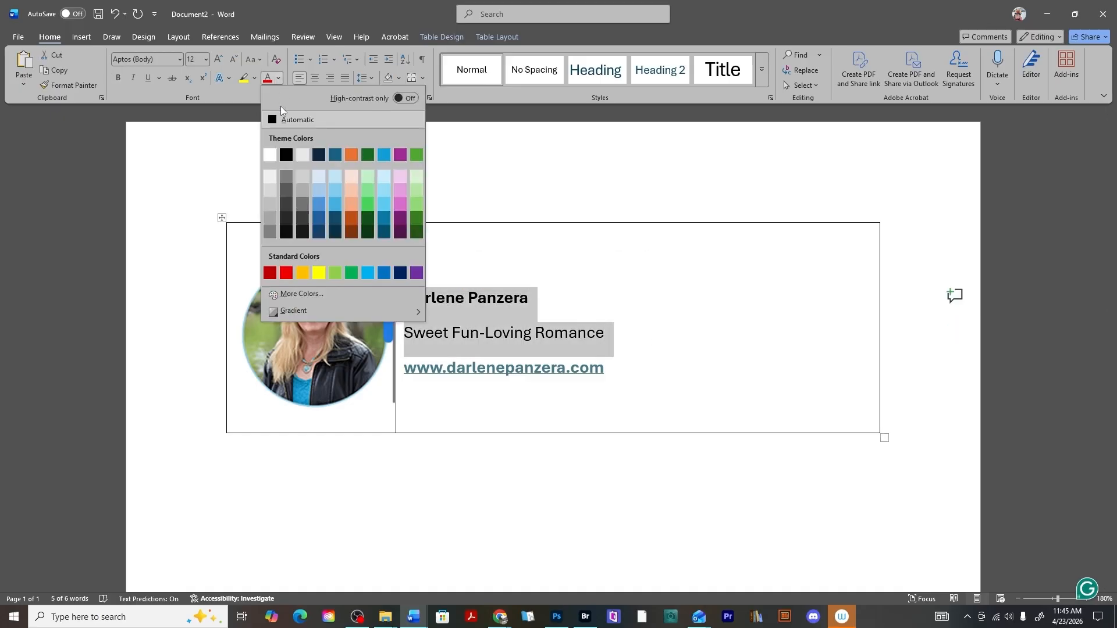
left_click(286, 191)
left_click(674, 316)
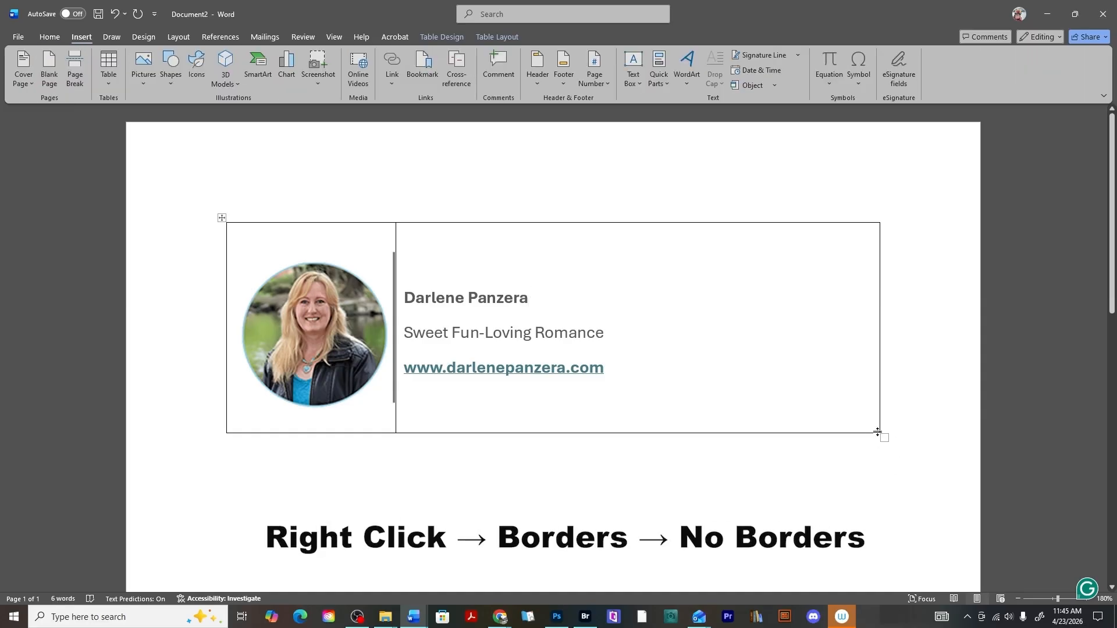
Select the whole signature table and set its borders to No Border
left_click_drag(906, 317, 386, 319)
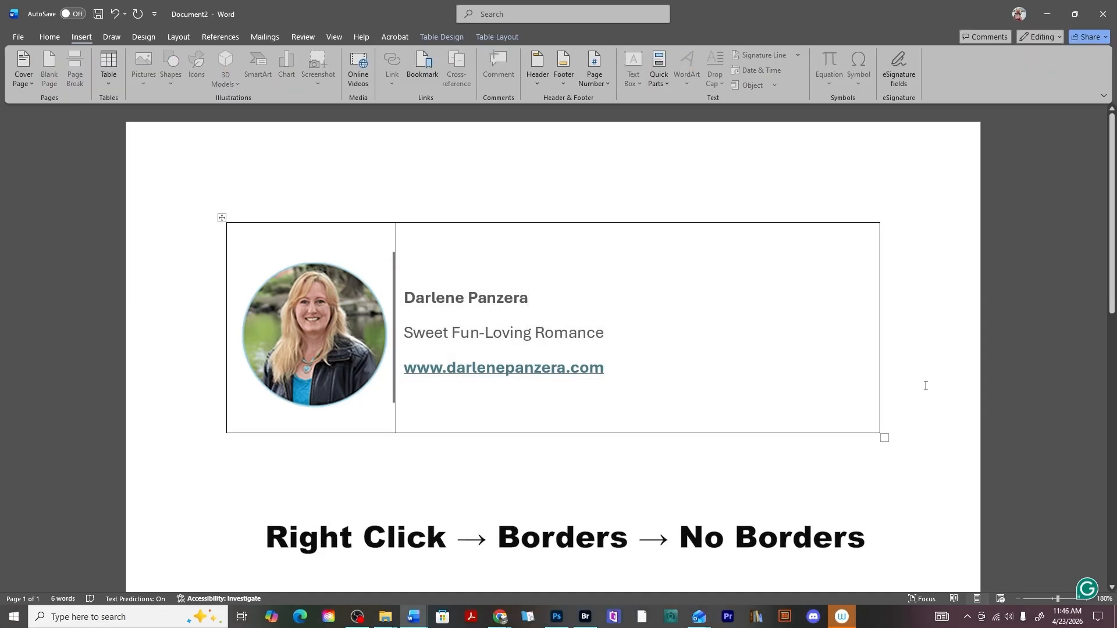
left_click_drag(850, 394, 285, 417)
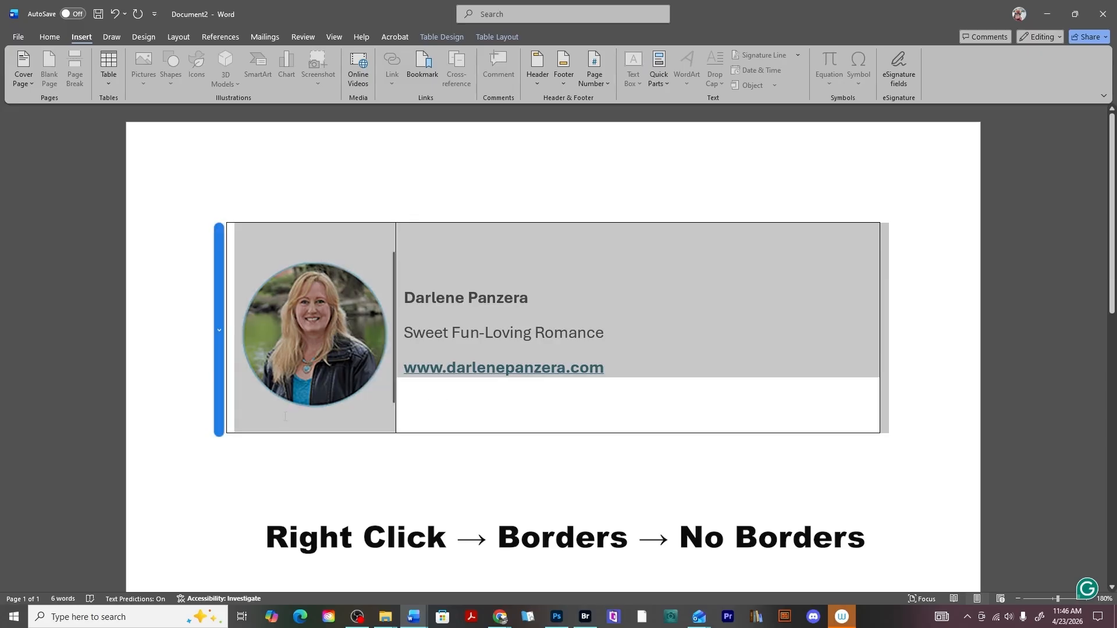
right_click(884, 438)
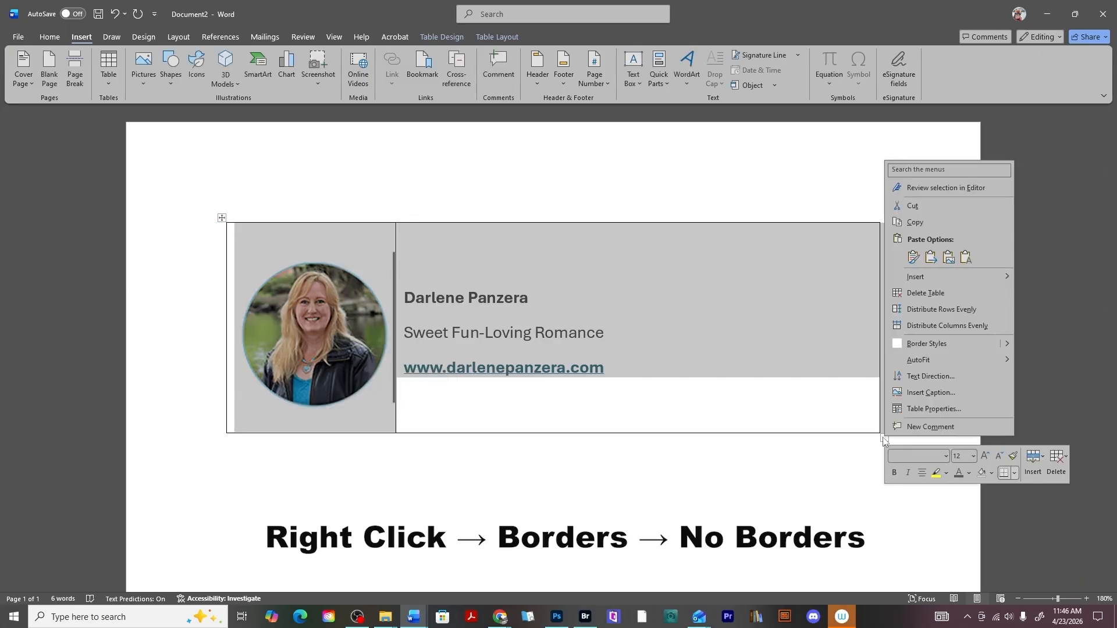
left_click(1015, 473)
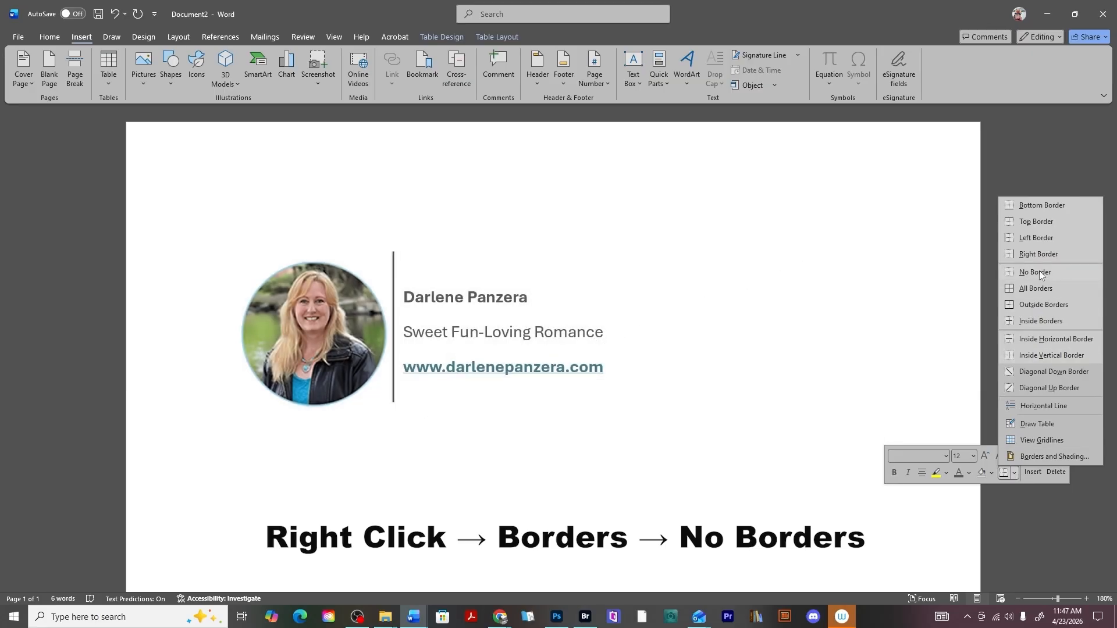
left_click(1040, 271)
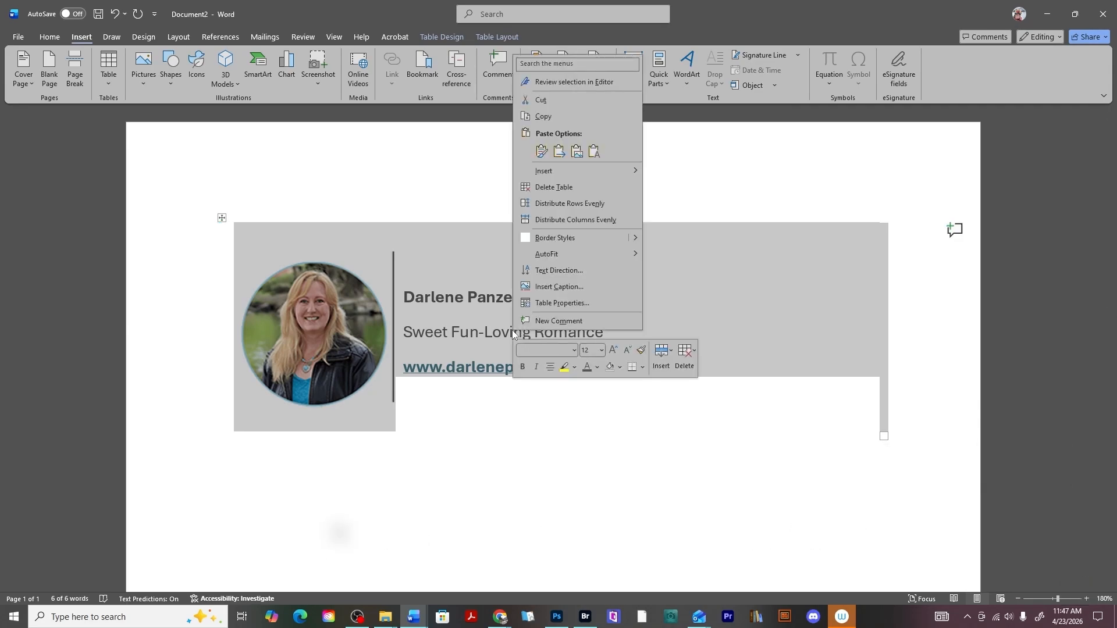
Copy the selected signature table from Word and paste it into the body of the signature being edited in Outlook
left_click(552, 116)
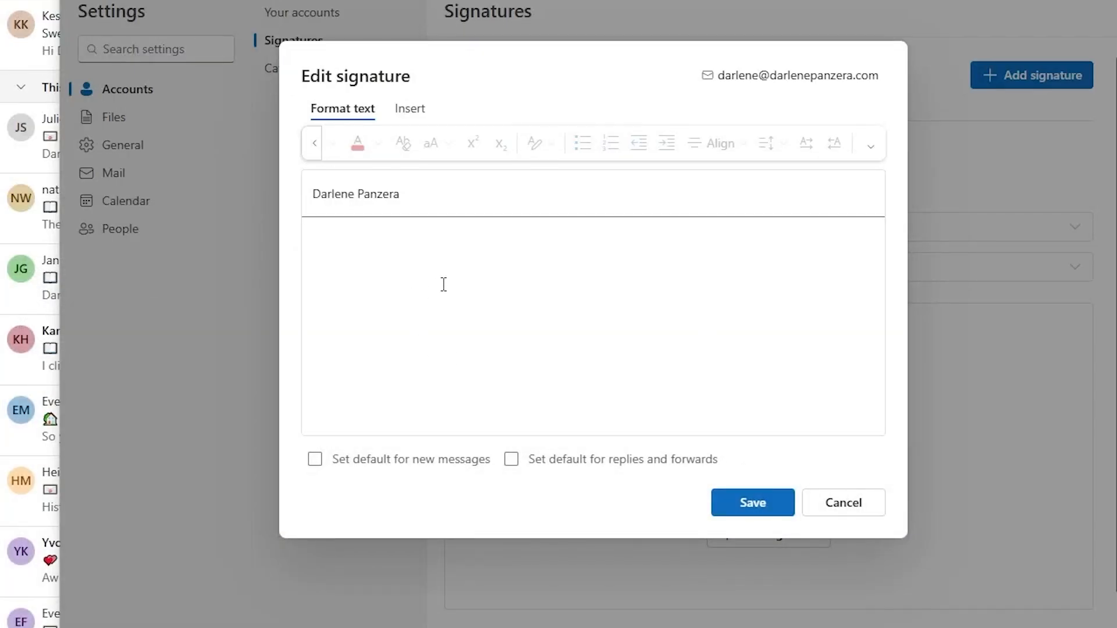
left_click(443, 284)
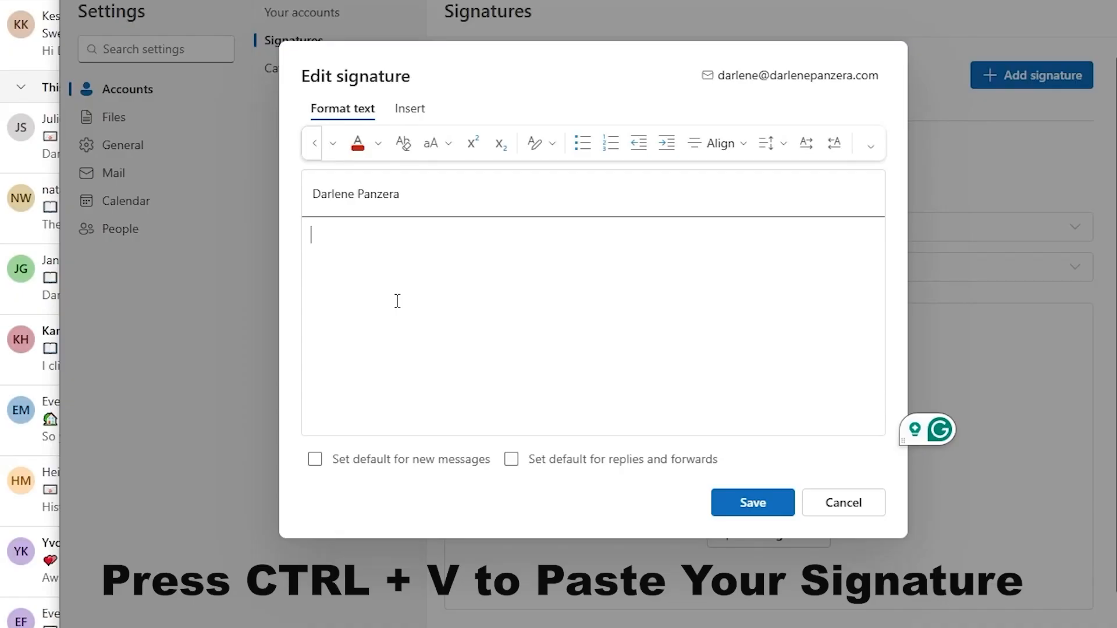
key("ctrl+v")
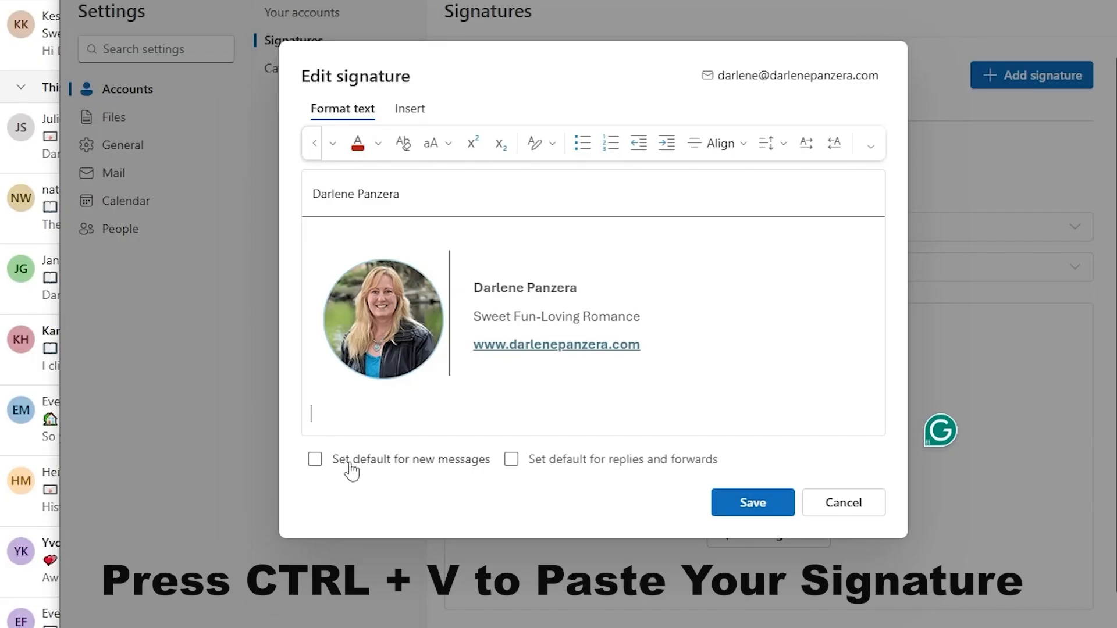
Make the signature the default for new messages and for replies and forwards, save it and close the settings
left_click(314, 459)
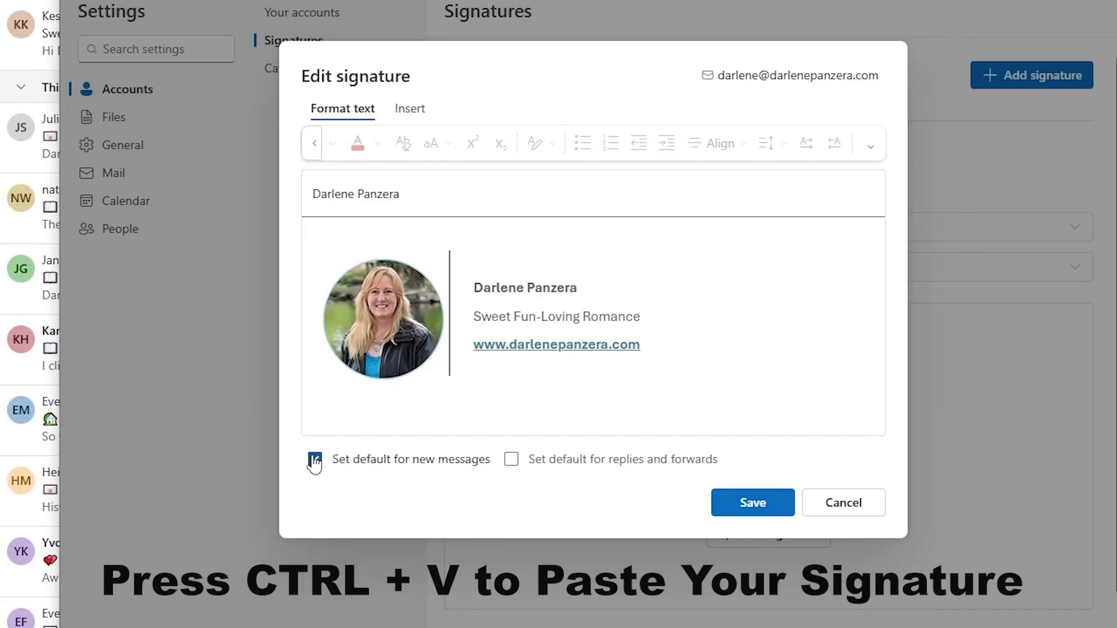
left_click(512, 461)
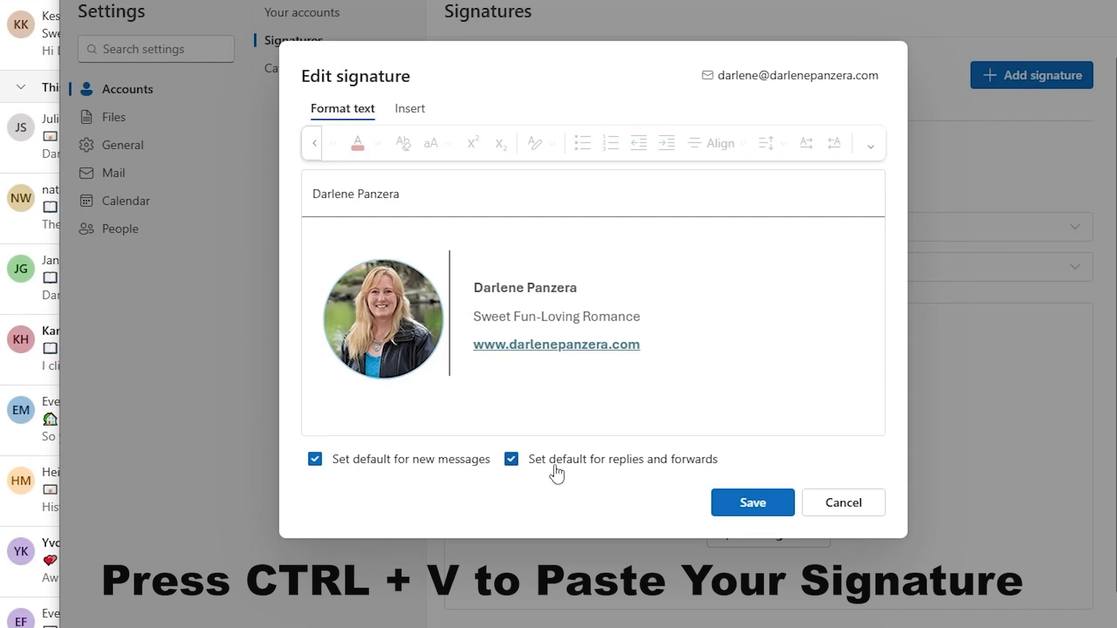
left_click(774, 505)
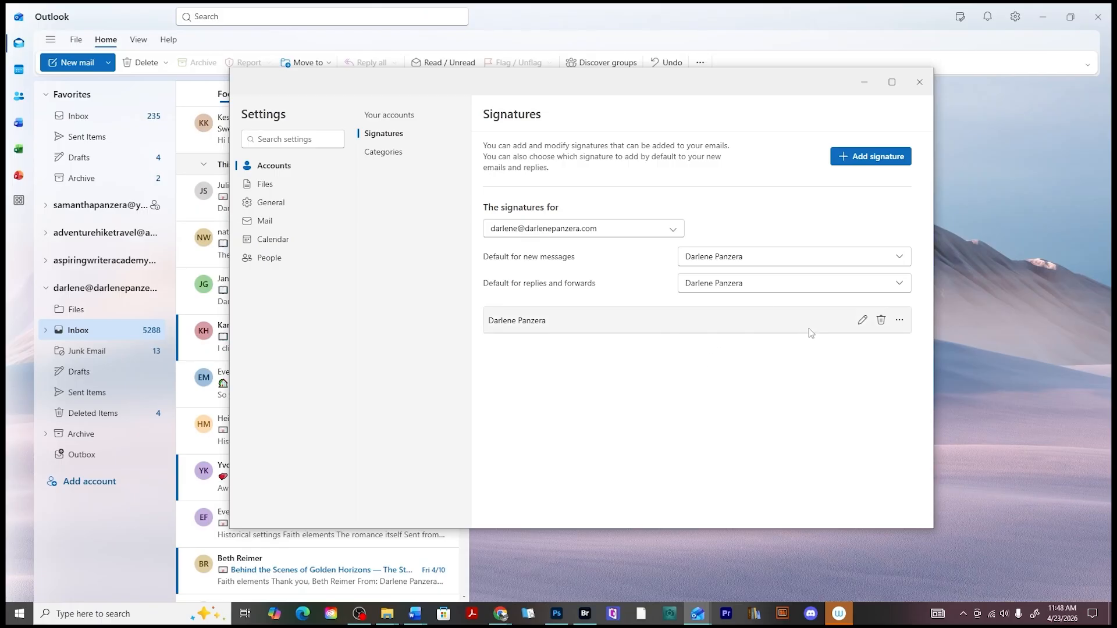
left_click(920, 81)
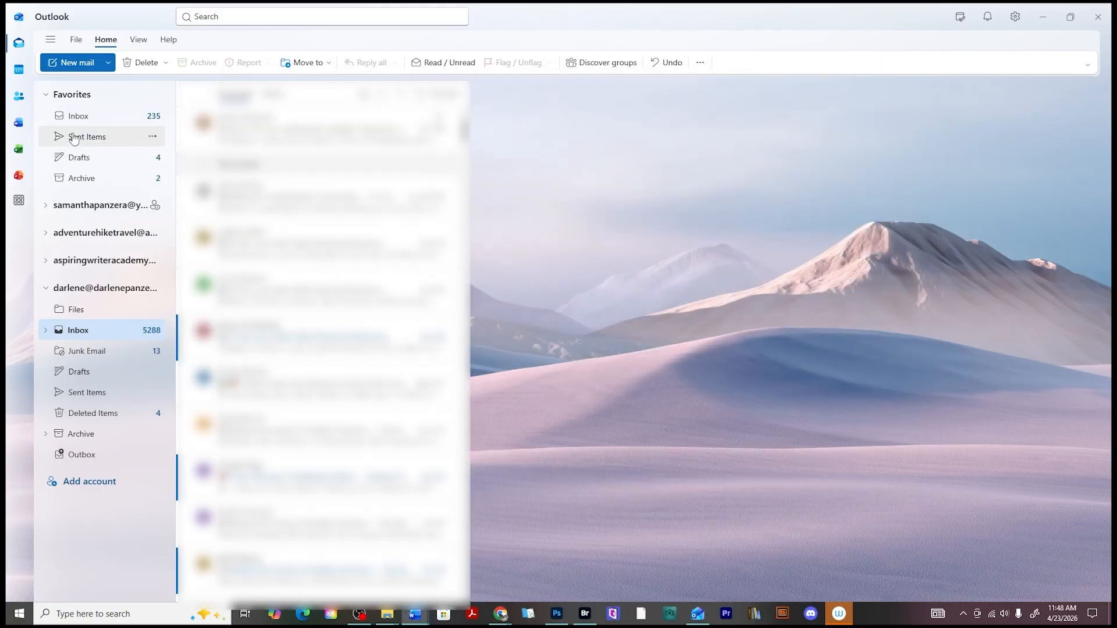
Start a new e-mail and write "Test email" followed by several blank lines above the signature
left_click(75, 63)
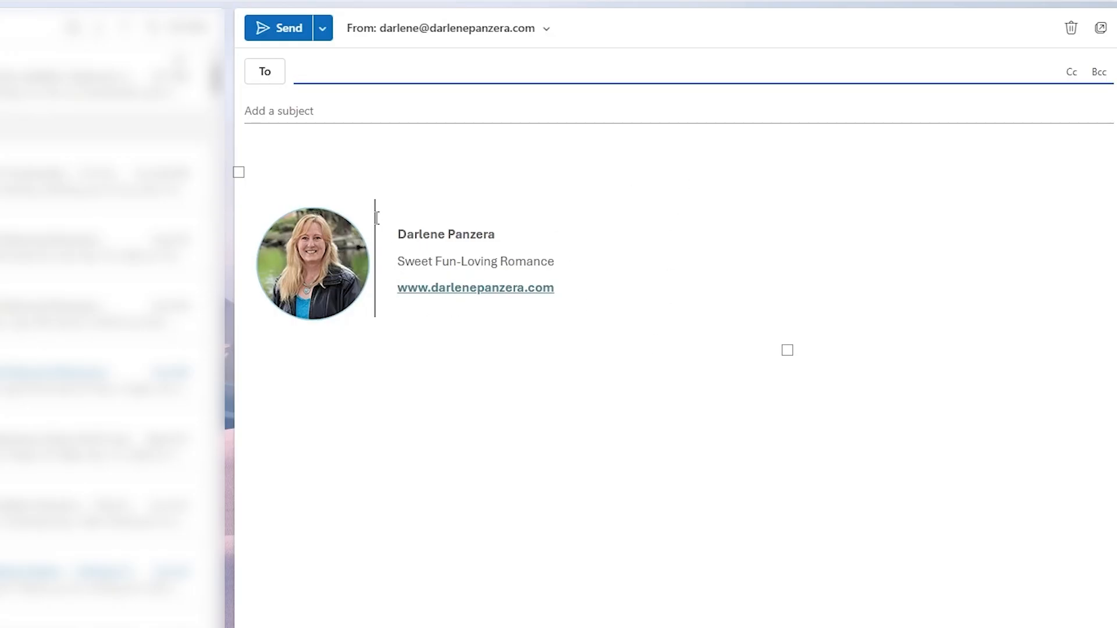
left_click(324, 140)
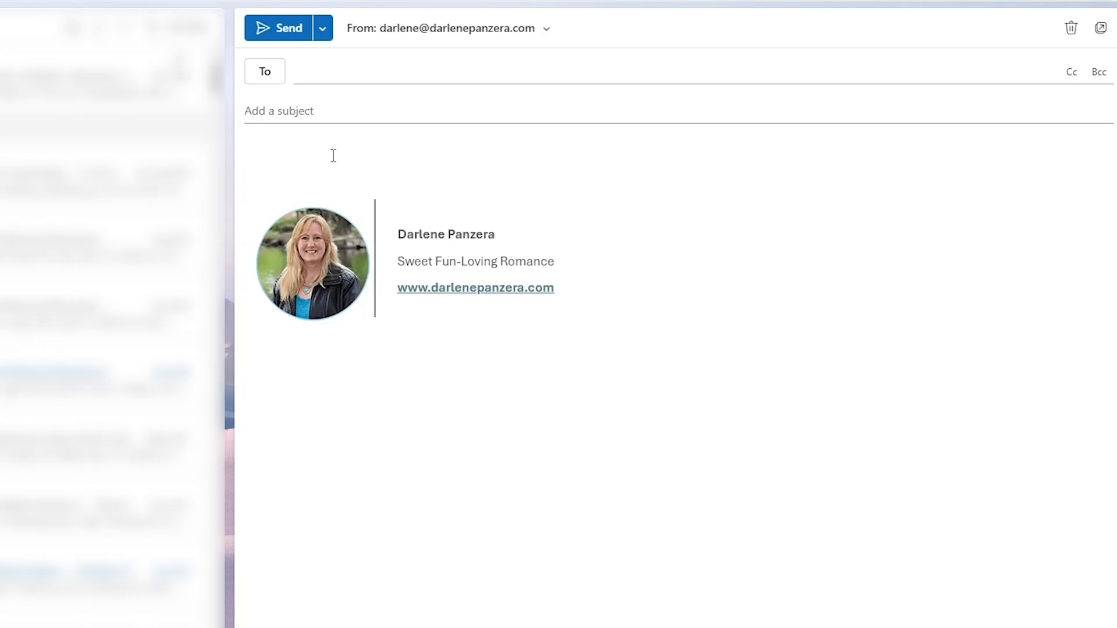
type("Test email")
key("Return")
key("Return")
key("Return")
key("Return")
key("Return")
key("Return")
key("Return")
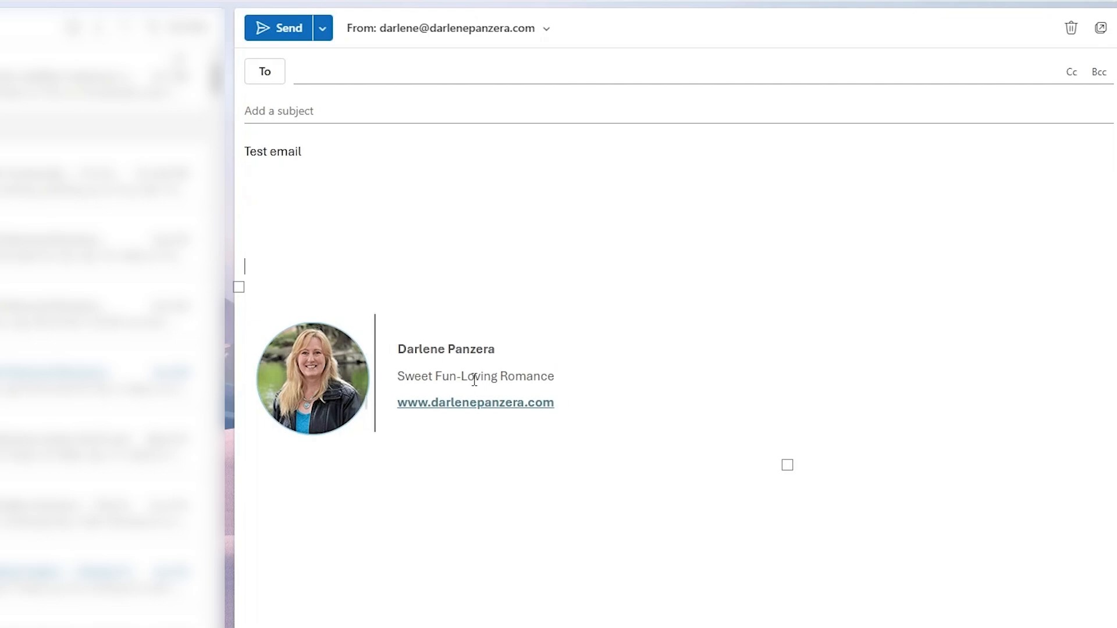
View the link options of the website address in the signature, leaving them without a choice
right_click(488, 403)
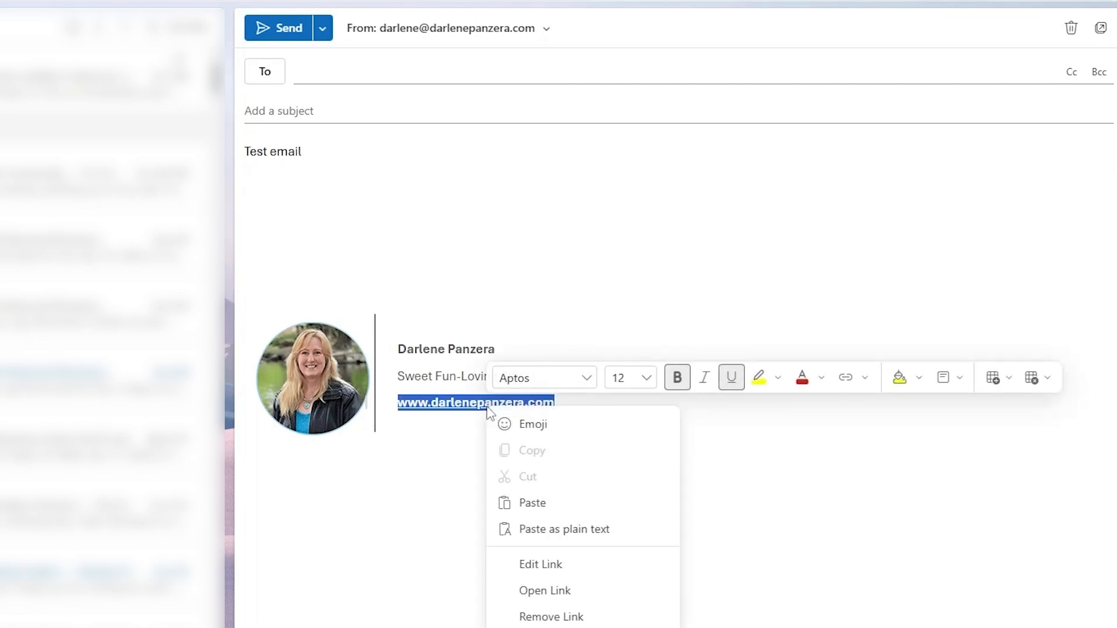
left_click(545, 295)
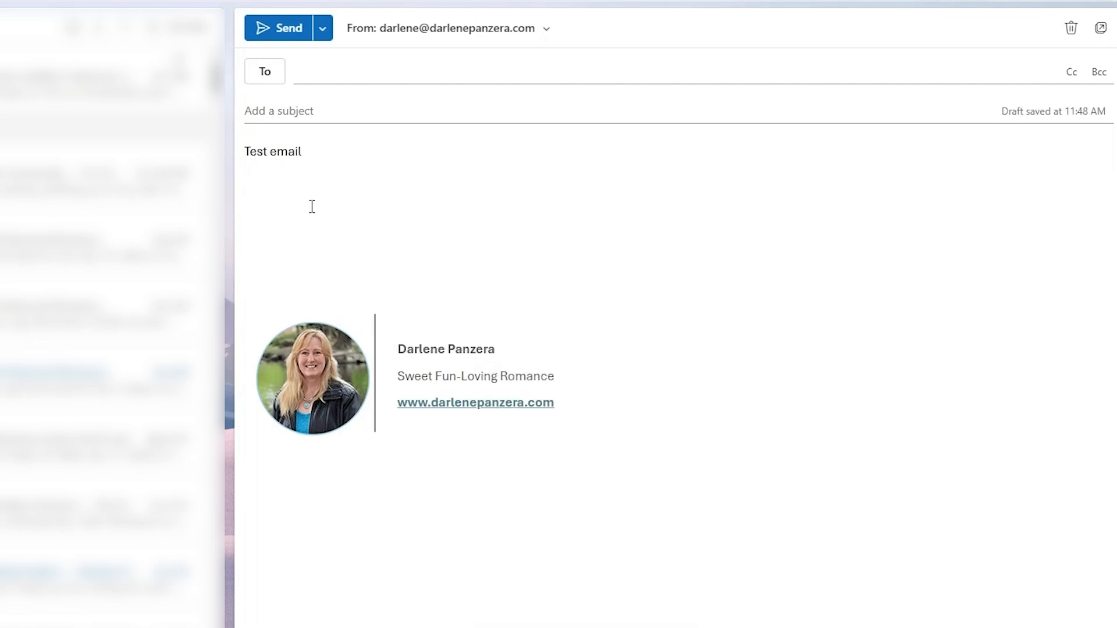